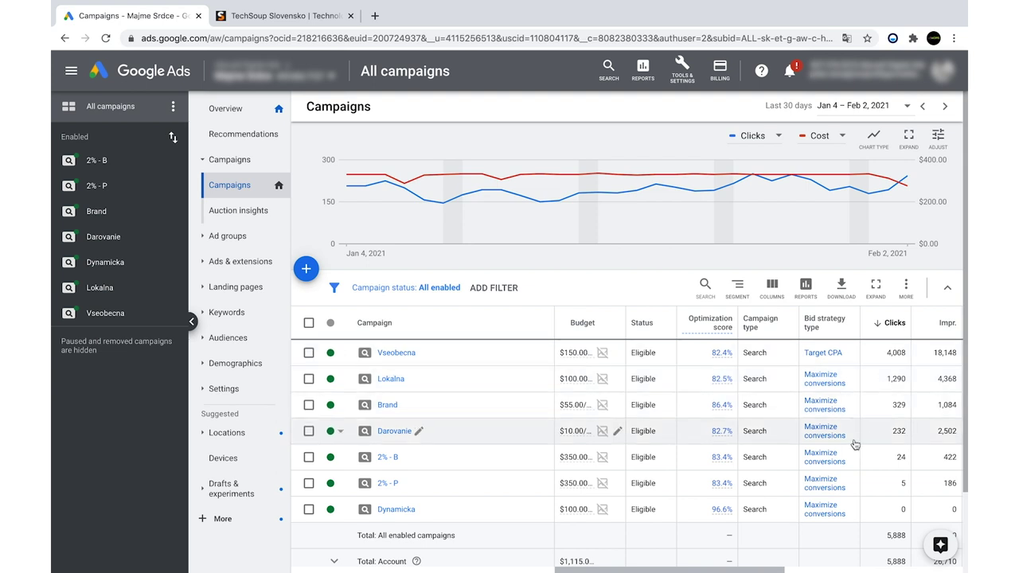
Step: Examine clicks, cost, conversions and bid strategy types across the enabled campaigns
scroll(850, 443, right, 5)
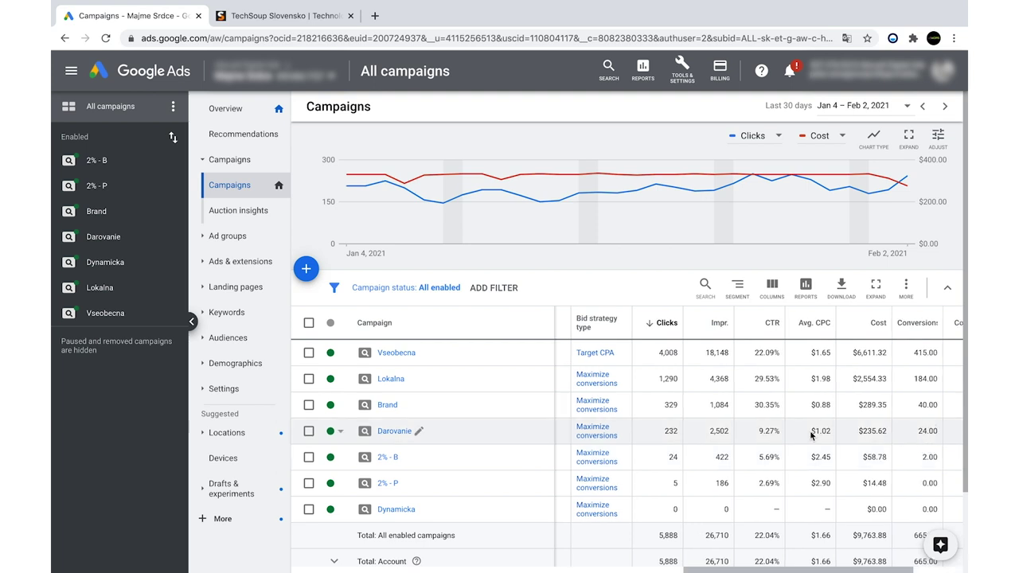
scroll(810, 434, left, 3)
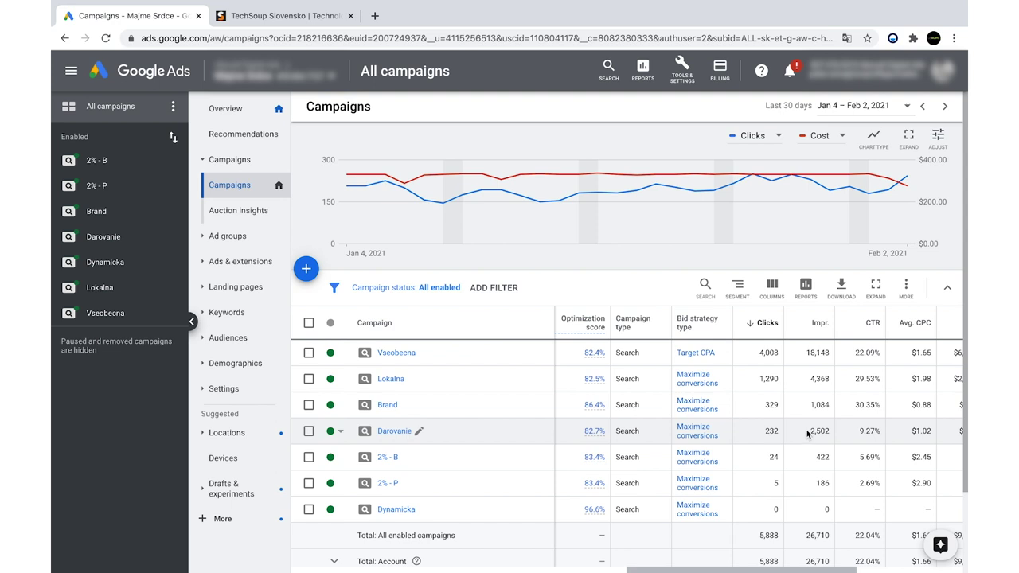
scroll(759, 428, right, 1)
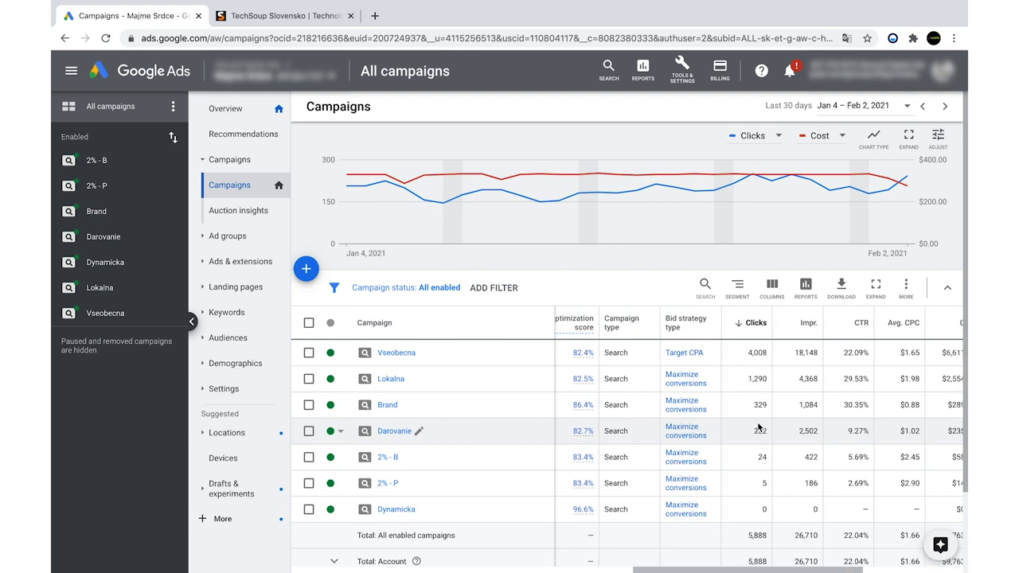
mouse_move(684, 326)
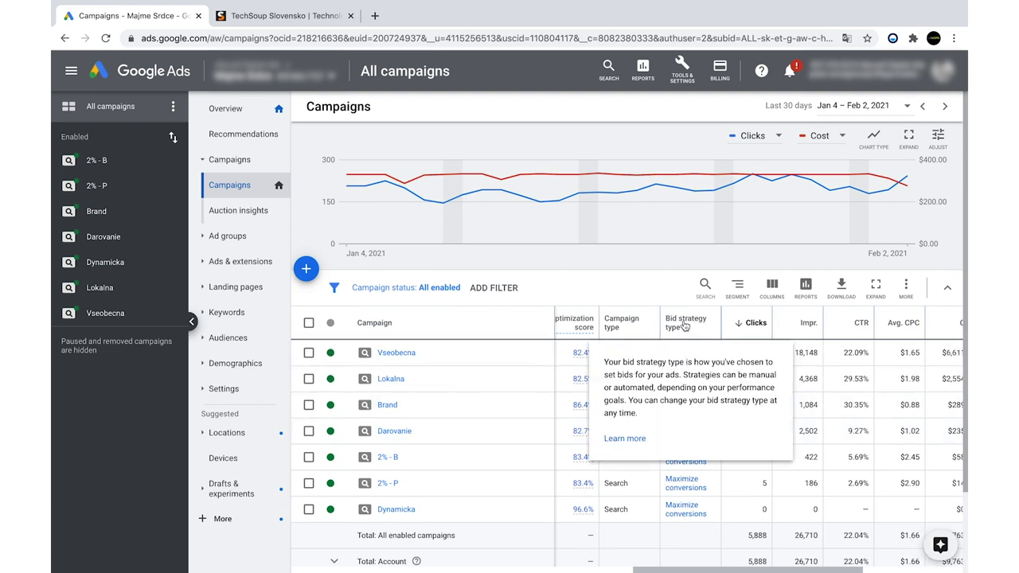
Step: Open the Vseobecna campaign's bidding settings and switch to selecting a bid strategy directly
click(403, 356)
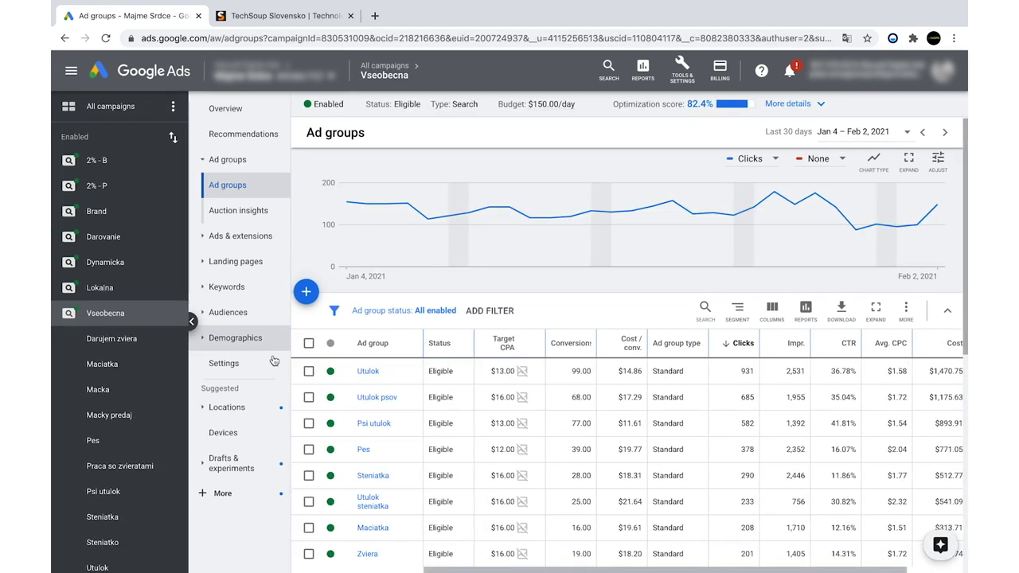
click(228, 367)
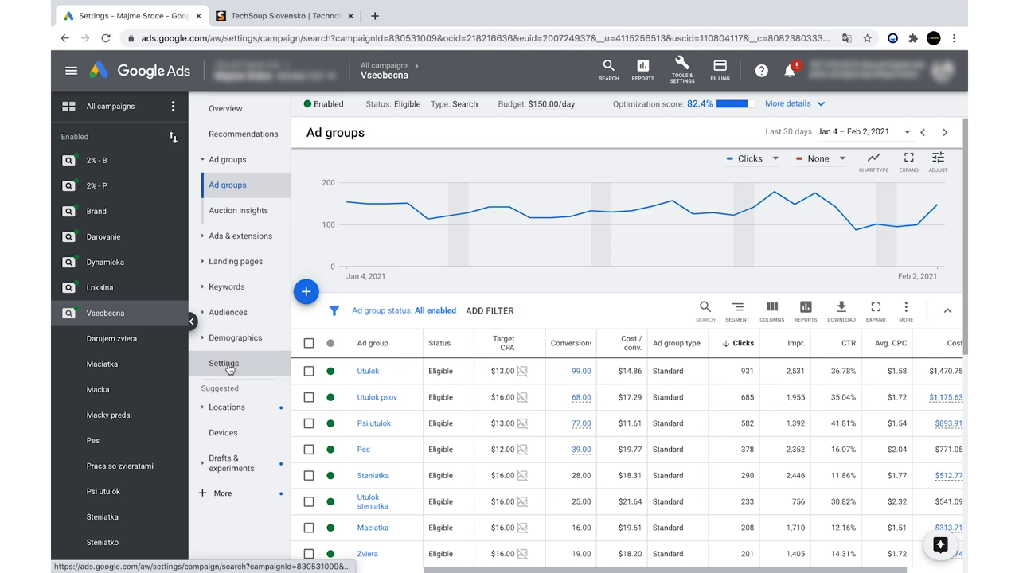
click(234, 313)
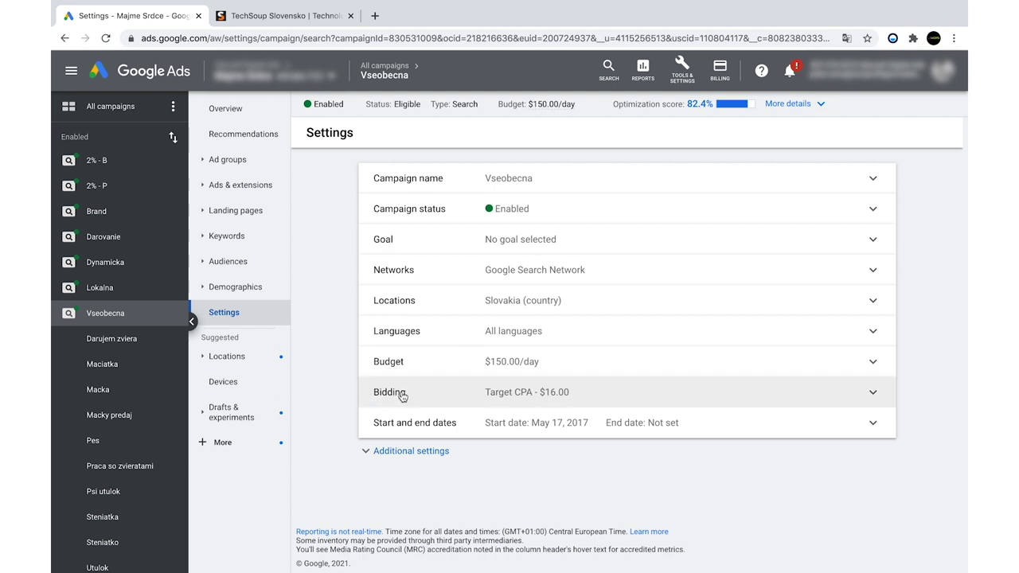
click(873, 395)
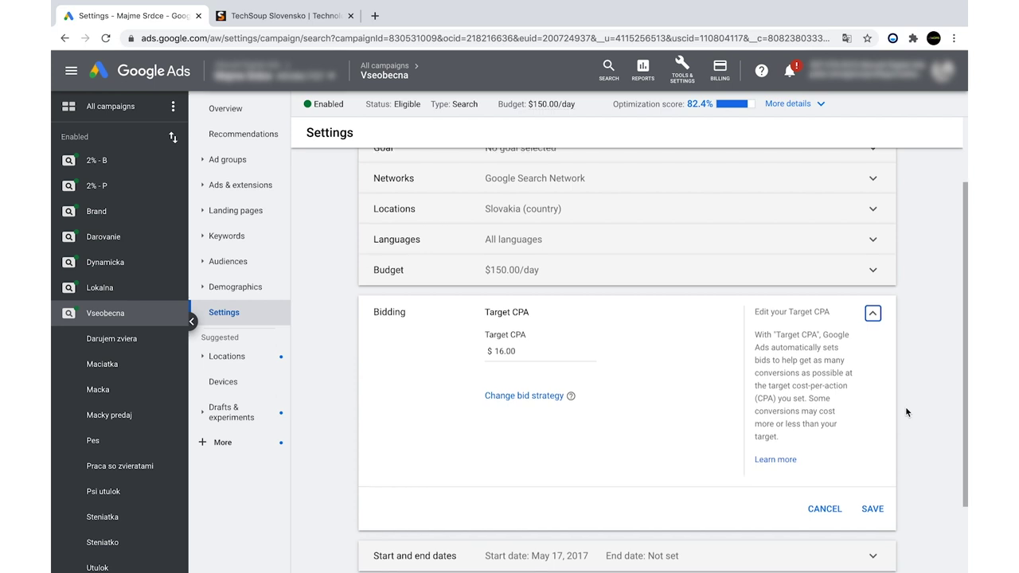
click(538, 396)
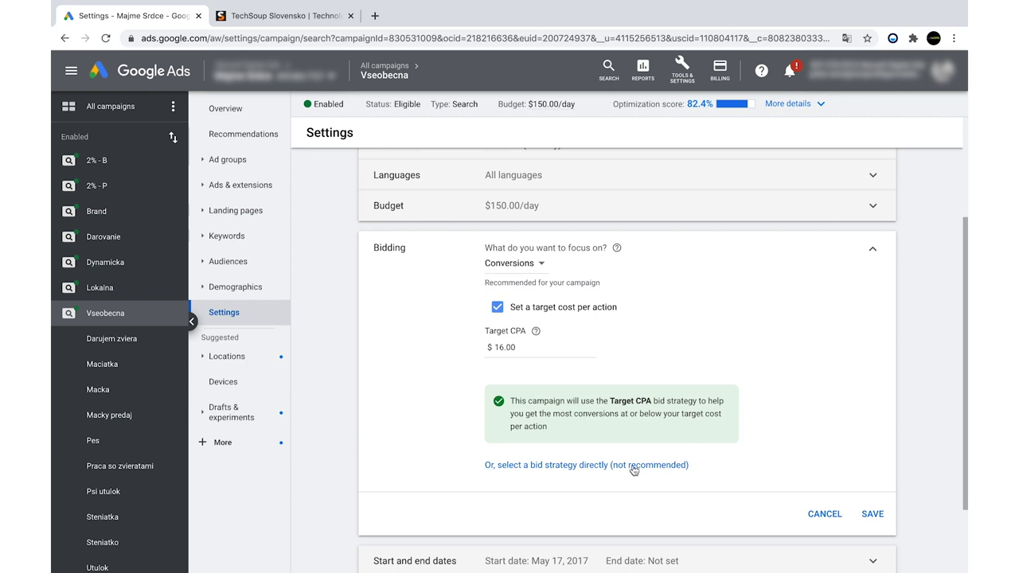
click(584, 469)
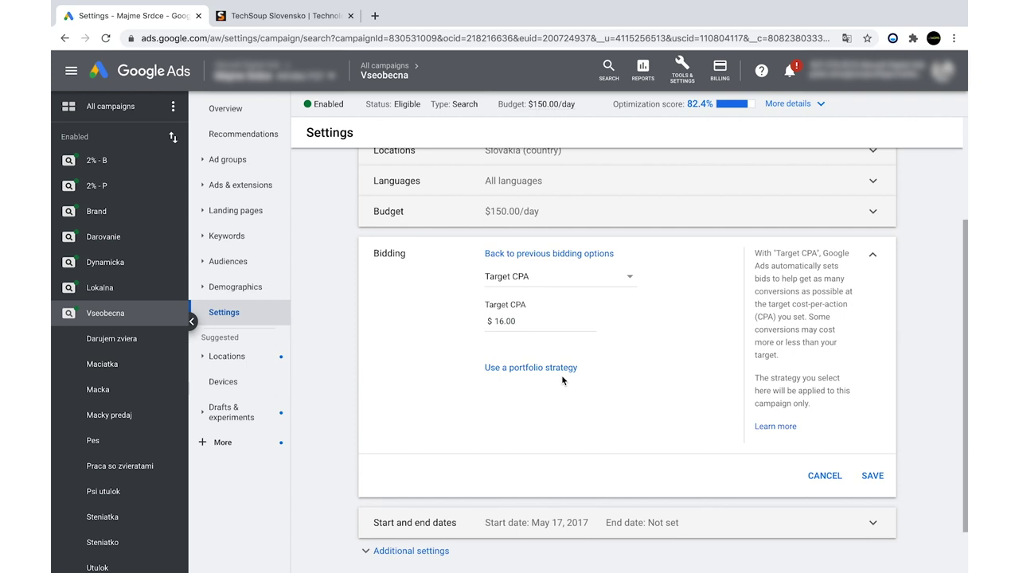
Step: Try Maximize conversions and Maximize clicks as the Vseobecna campaign's bid strategy
click(625, 278)
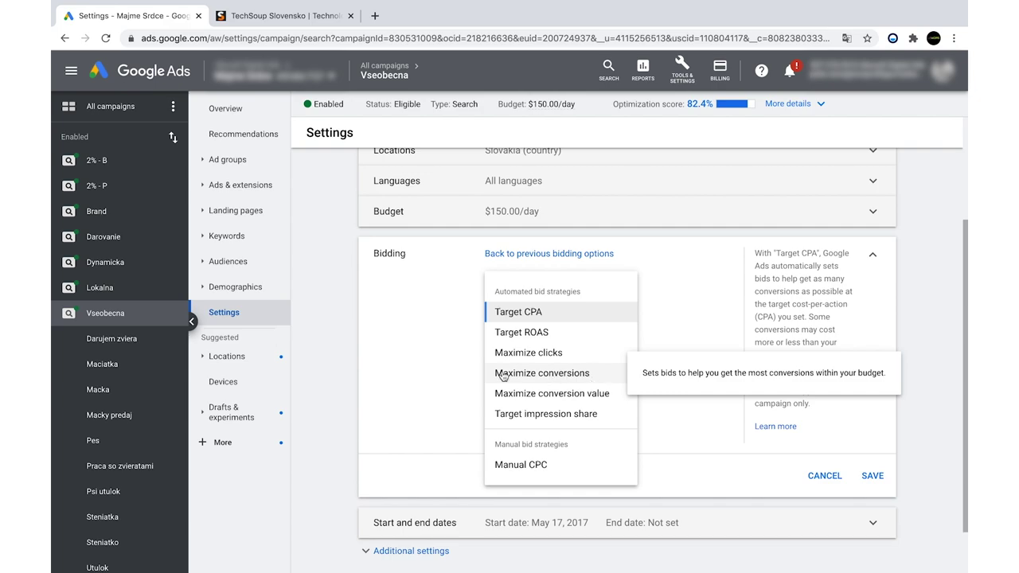
click(575, 381)
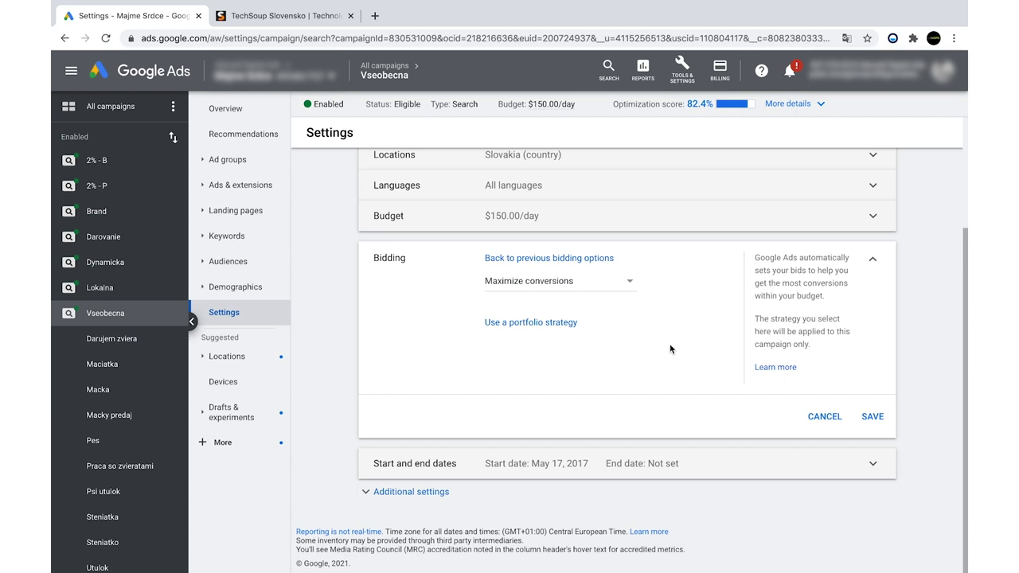
click(626, 288)
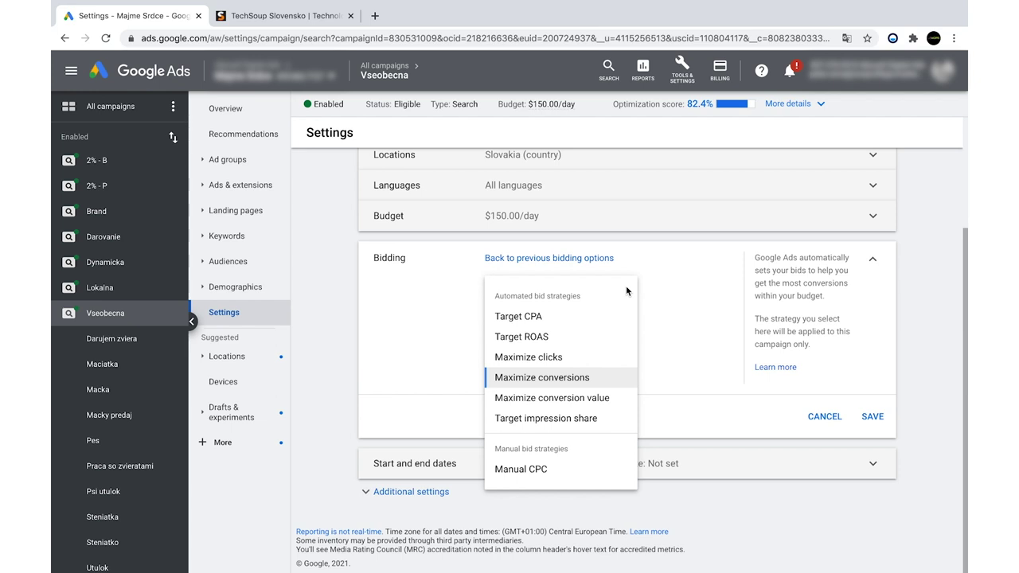
mouse_move(562, 362)
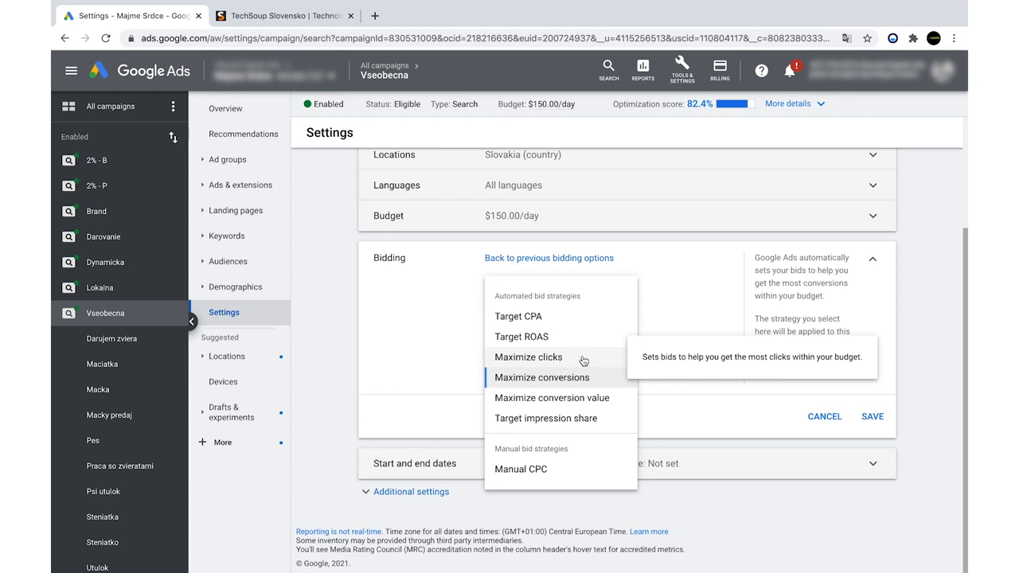
click(540, 360)
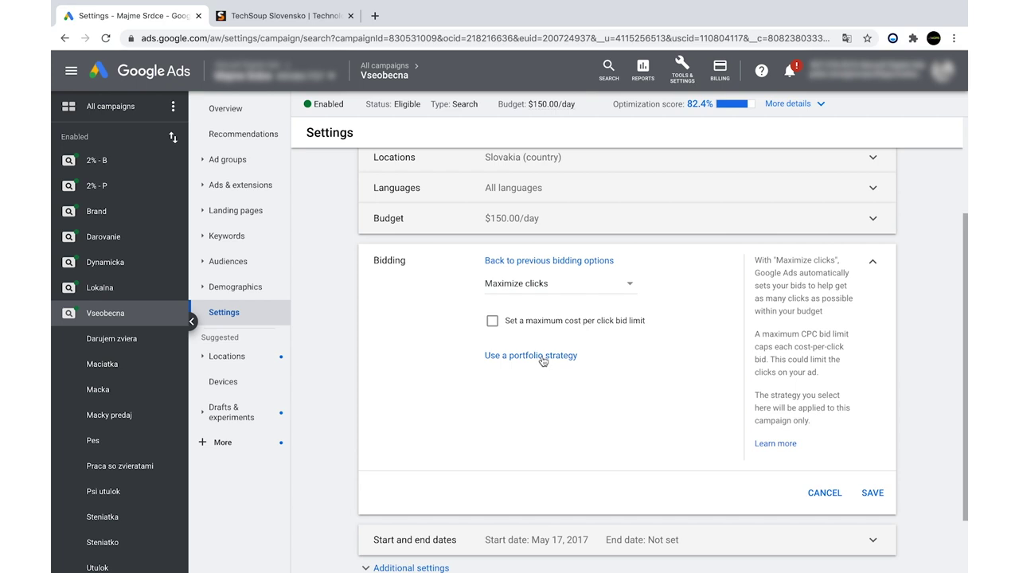
Step: Set the Vseobecna campaign's bid strategy to Target CPA with a target of $15.00 and save it
click(631, 289)
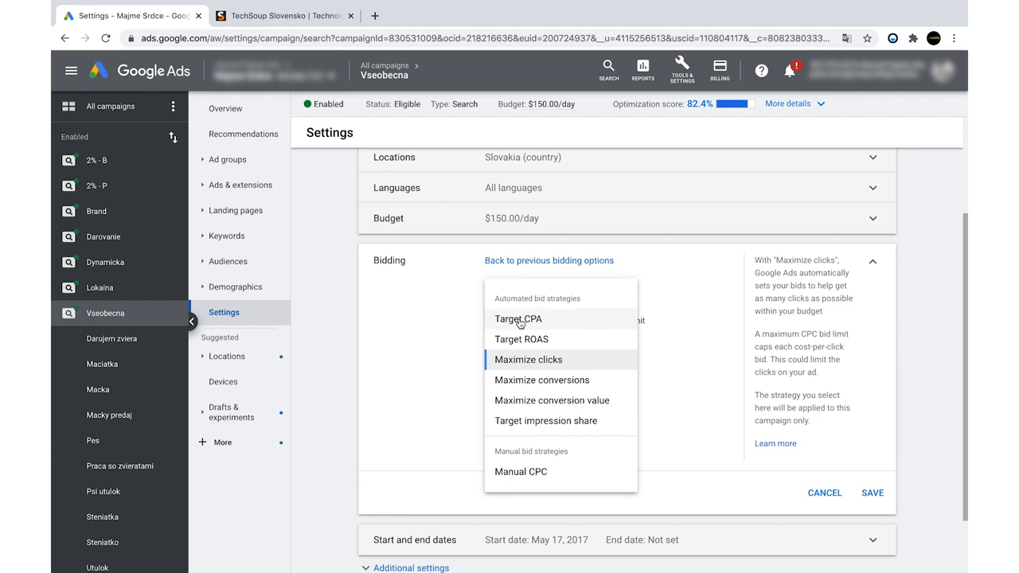
mouse_move(520, 323)
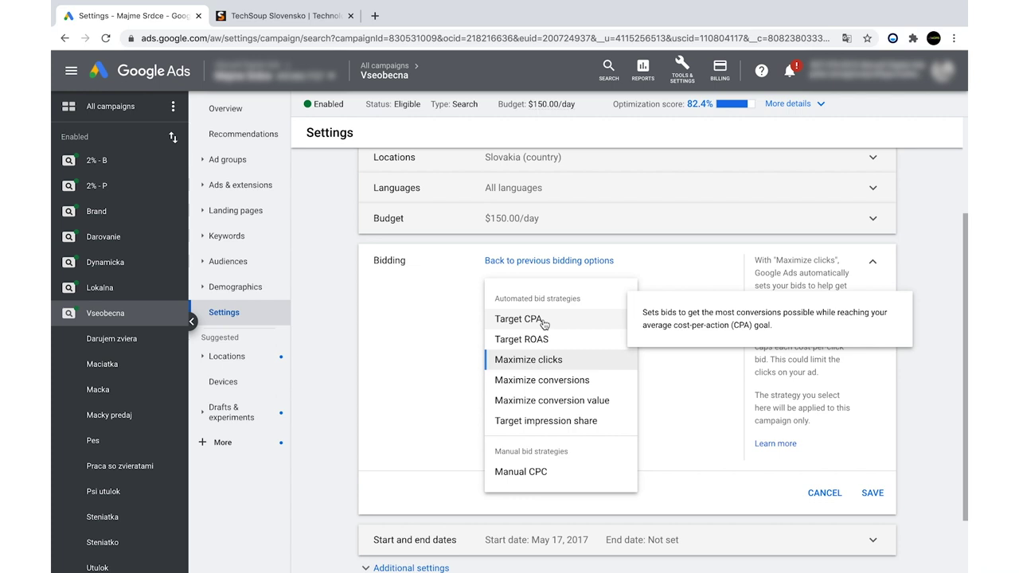
click(544, 323)
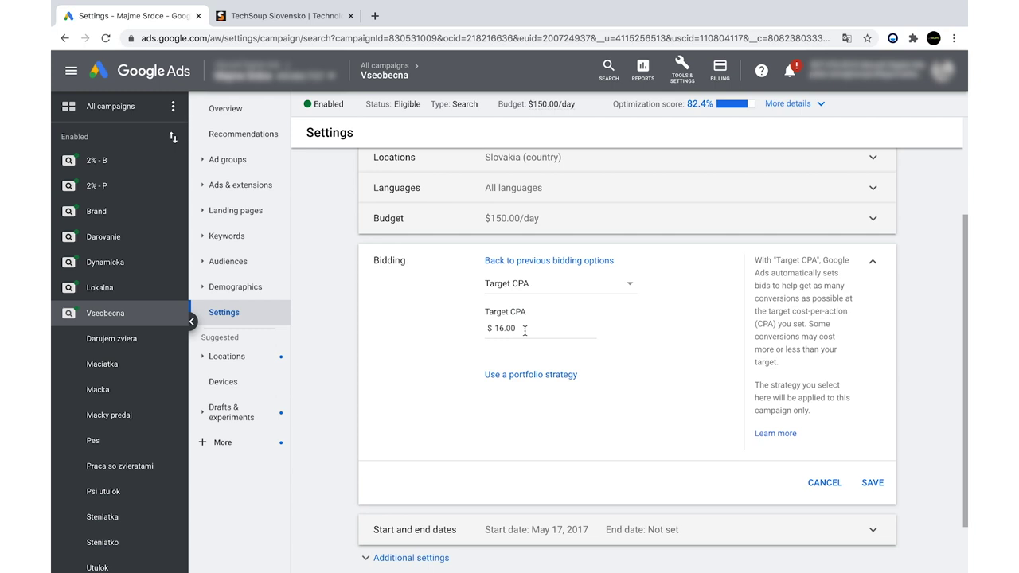
drag(502, 328, 548, 329)
key(BackSpace)
key(BackSpace)
text(5)
click(873, 482)
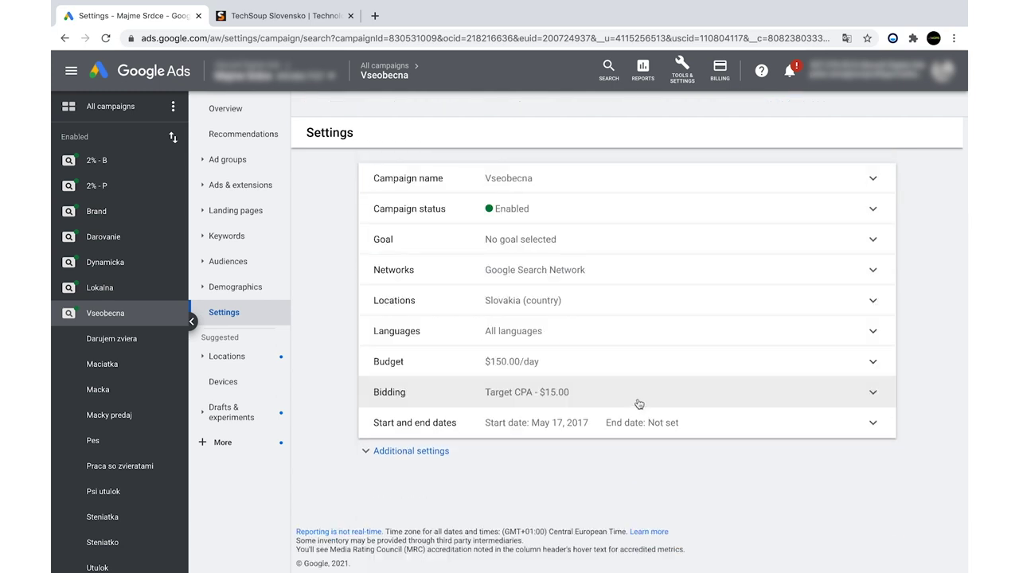
Step: Set the target CPA of the Psi utulok ad group in the Vseobecna campaign to $10.00 and save it
click(231, 160)
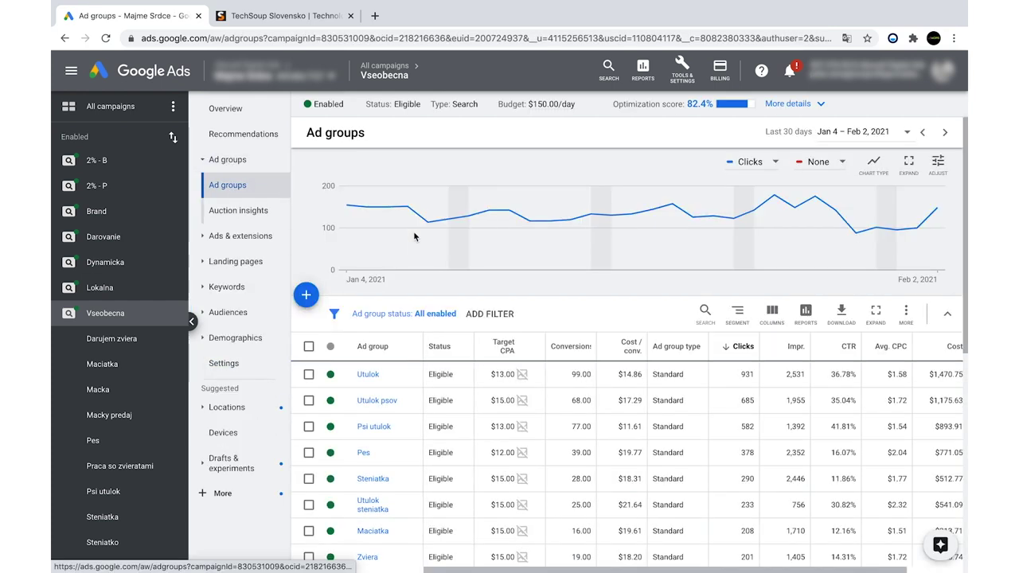
mouse_move(512, 357)
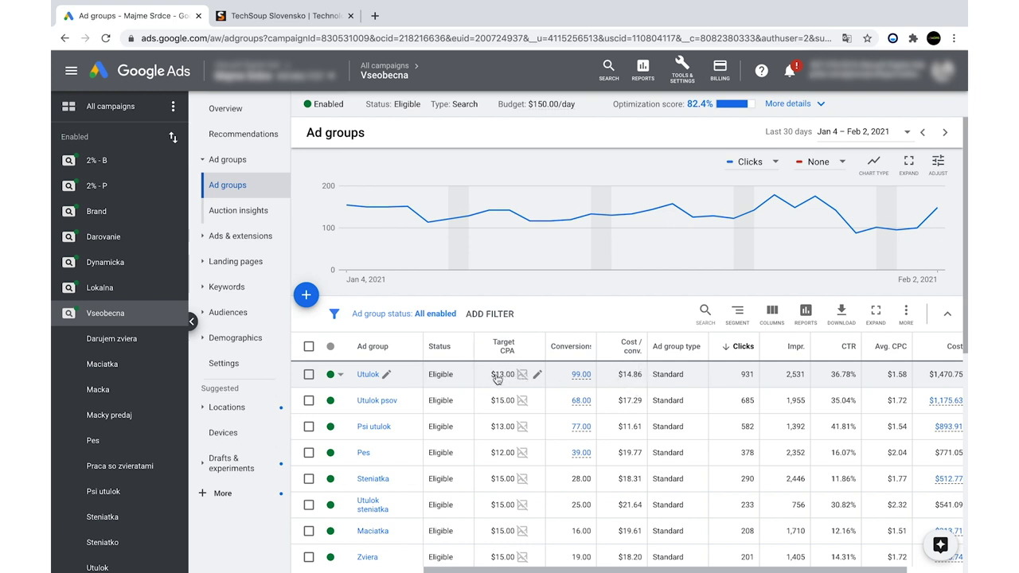
scroll(502, 406, right, 2)
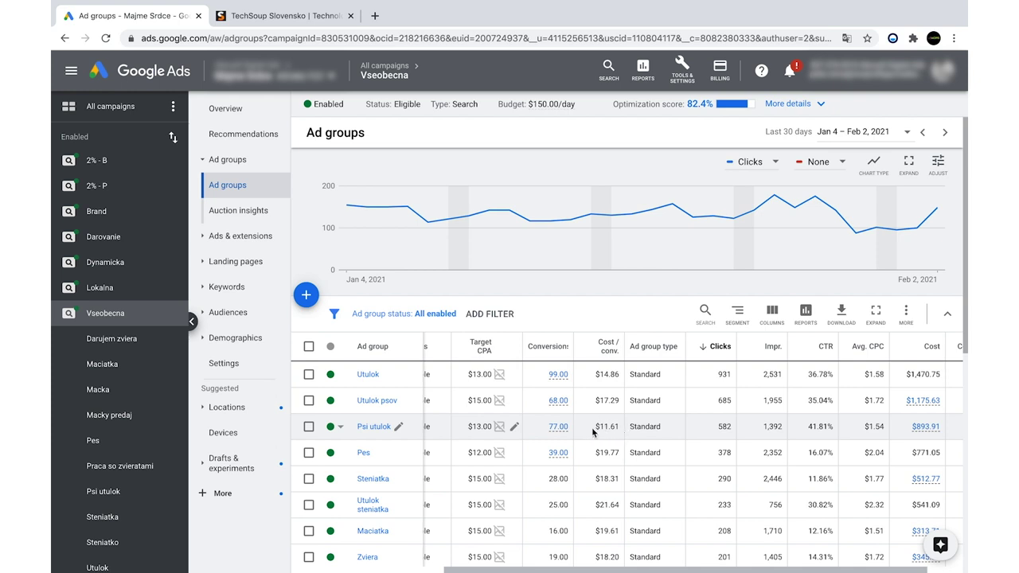
scroll(619, 427, down, 1)
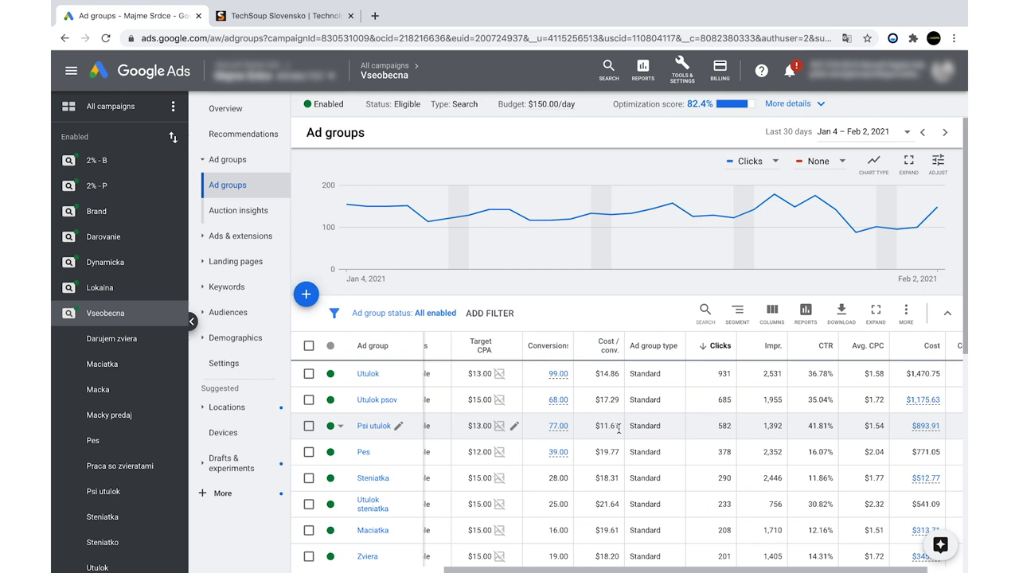
scroll(476, 430, down, 1)
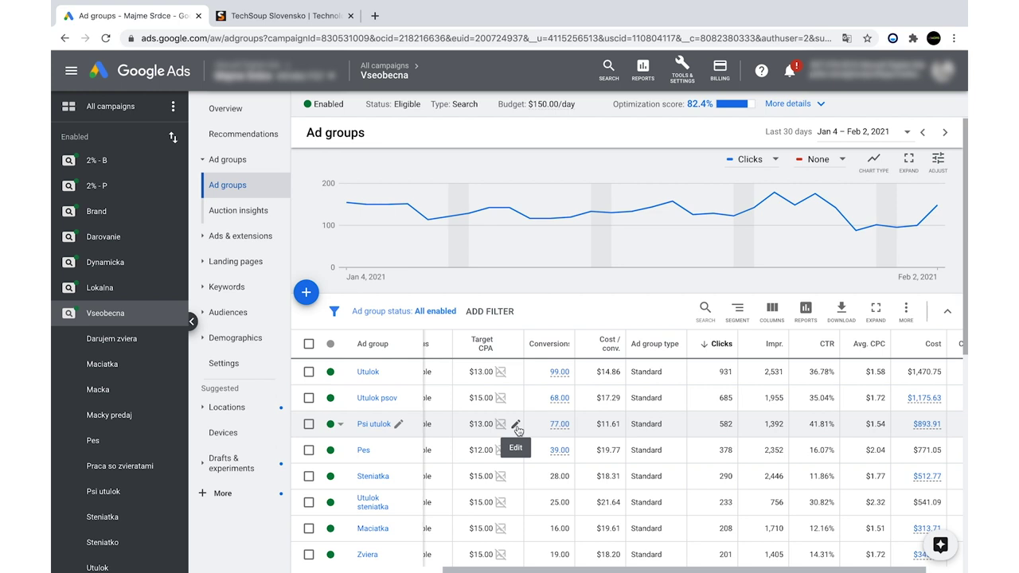
click(516, 428)
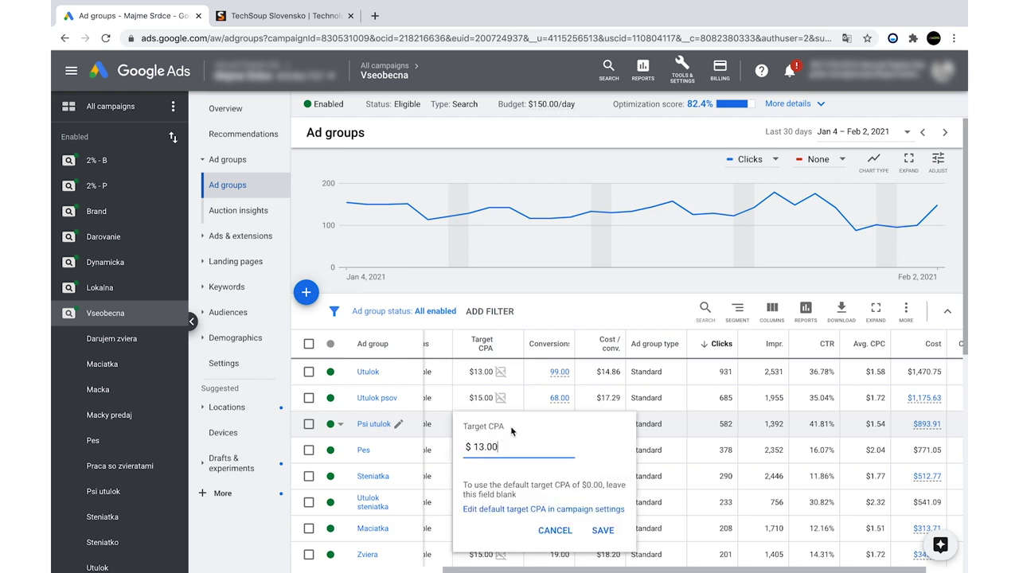
drag(496, 447, 480, 447)
text(0)
click(603, 530)
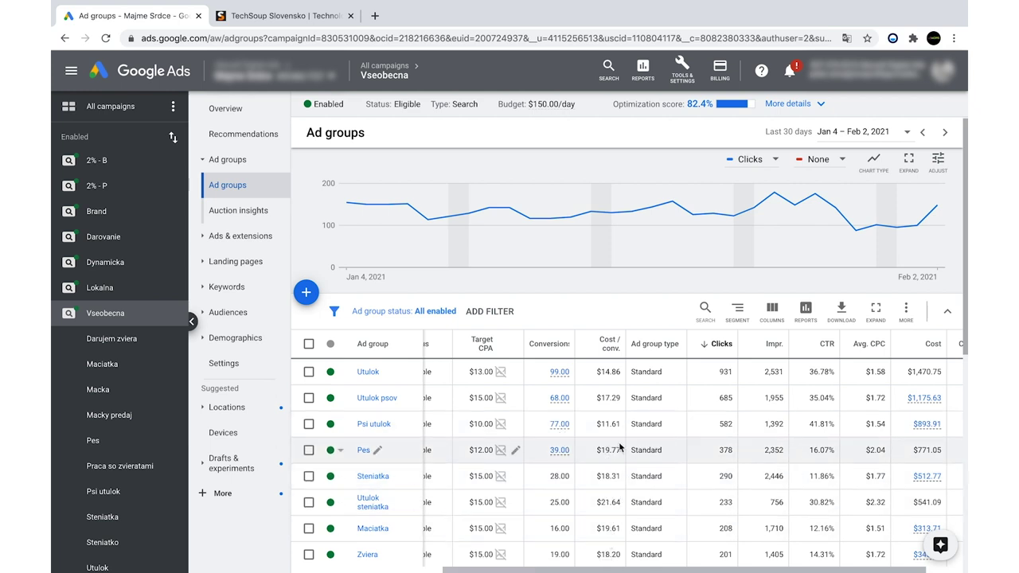
Step: Compare the target CPA with the cost per conversion across the remaining Vseobecna ad groups
scroll(618, 382, down, 3)
scroll(617, 443, down, 3)
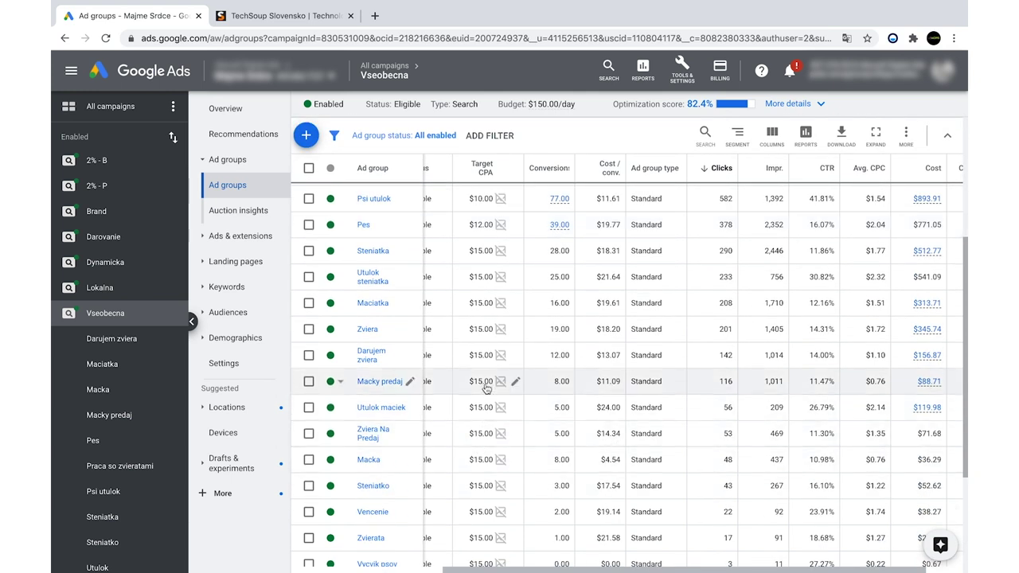
scroll(609, 358, up, 6)
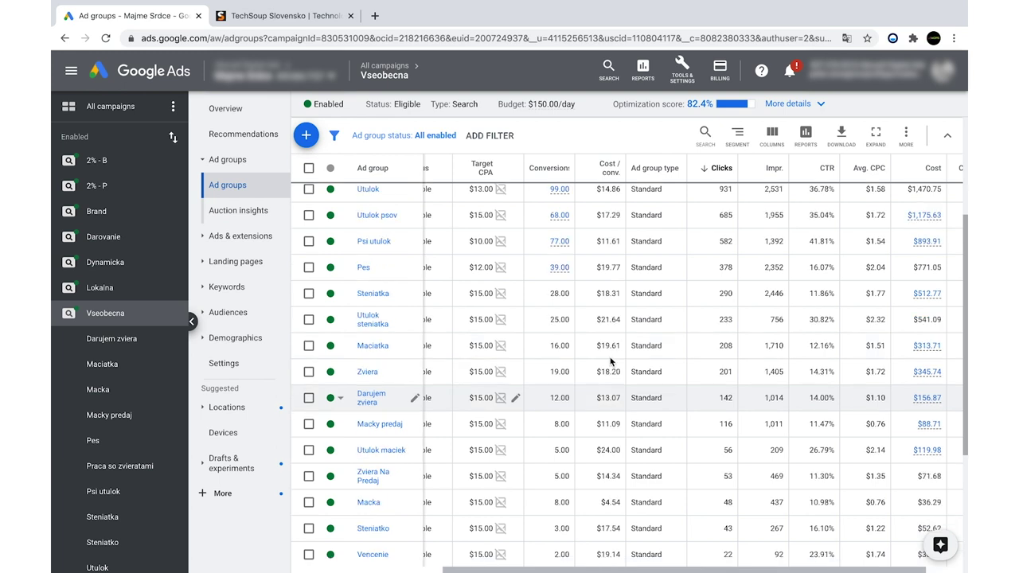
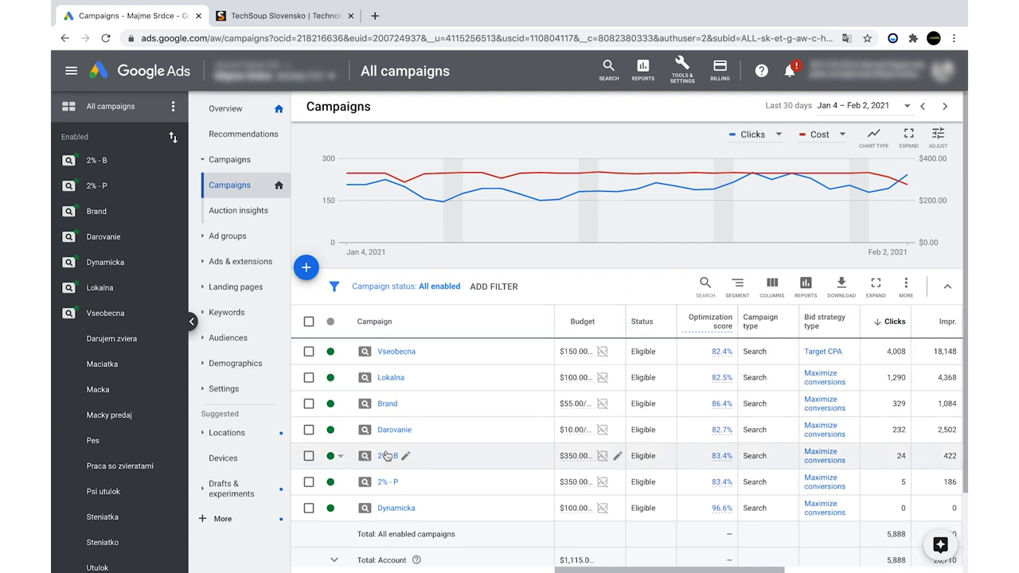
Step: Open the ads of the Utulok ad group in the Vseobecna campaign and examine their types and performance
click(393, 353)
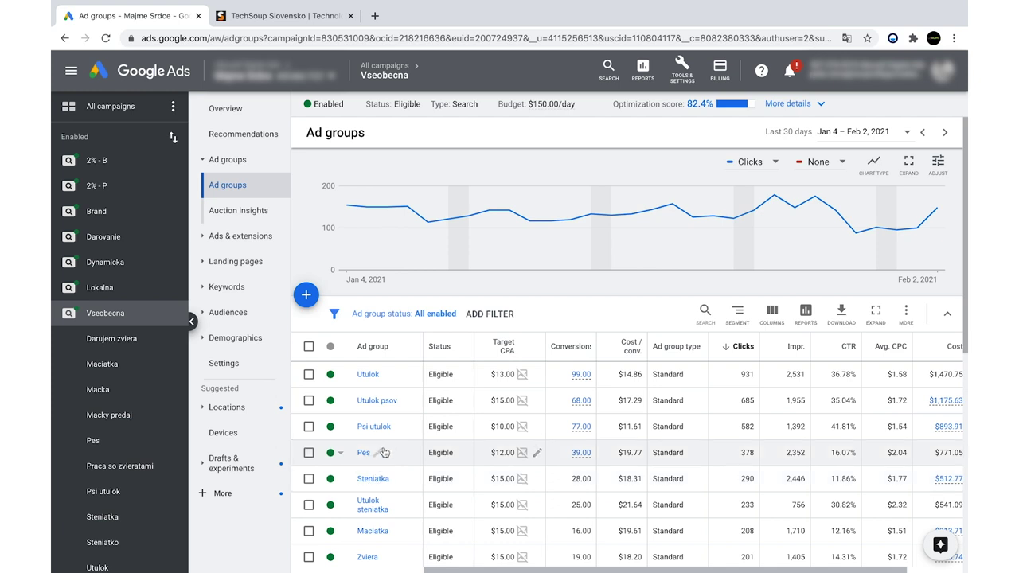
click(368, 375)
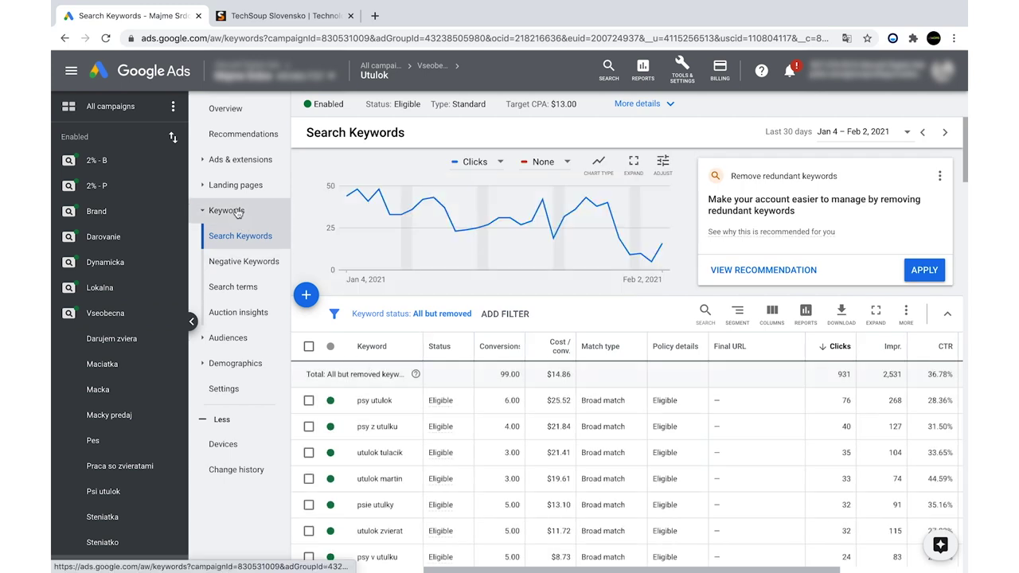
click(205, 162)
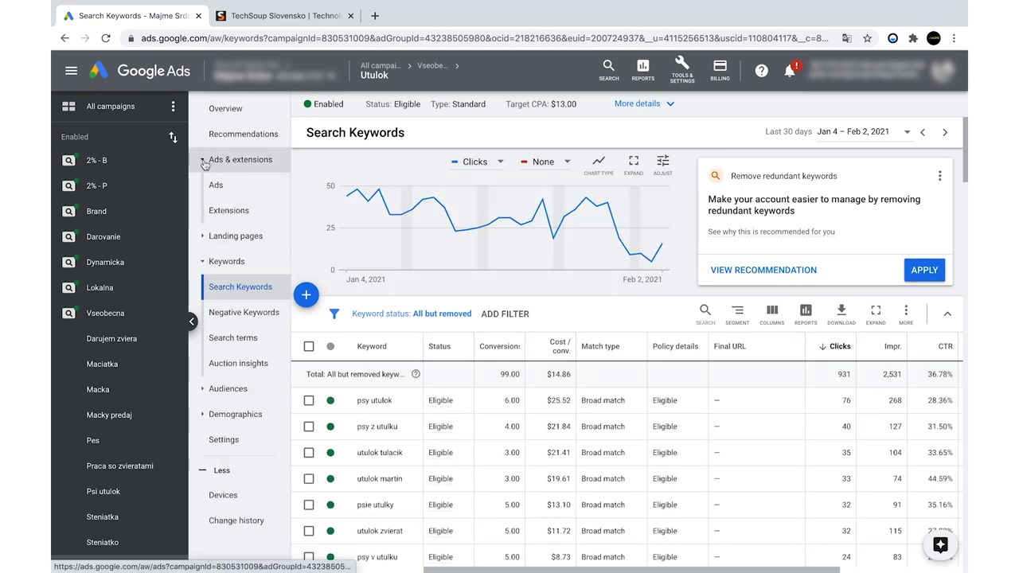
click(217, 187)
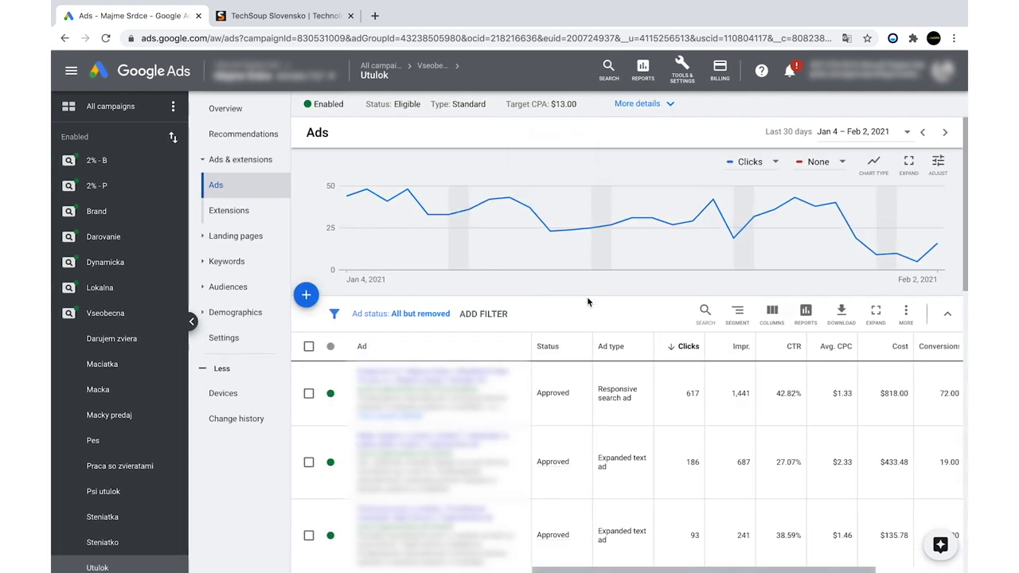
scroll(594, 317, down, 2)
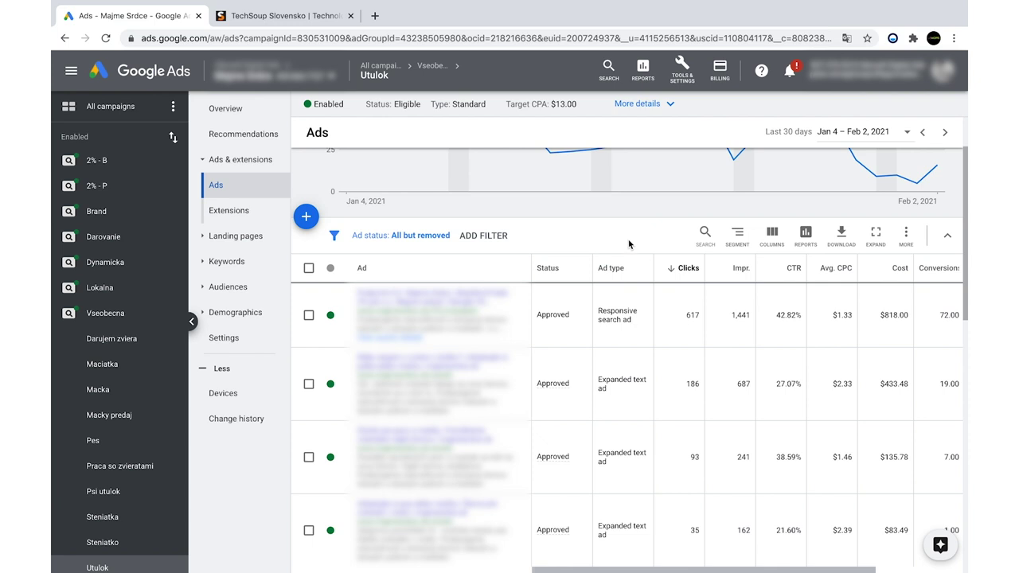
scroll(669, 335, down, 1)
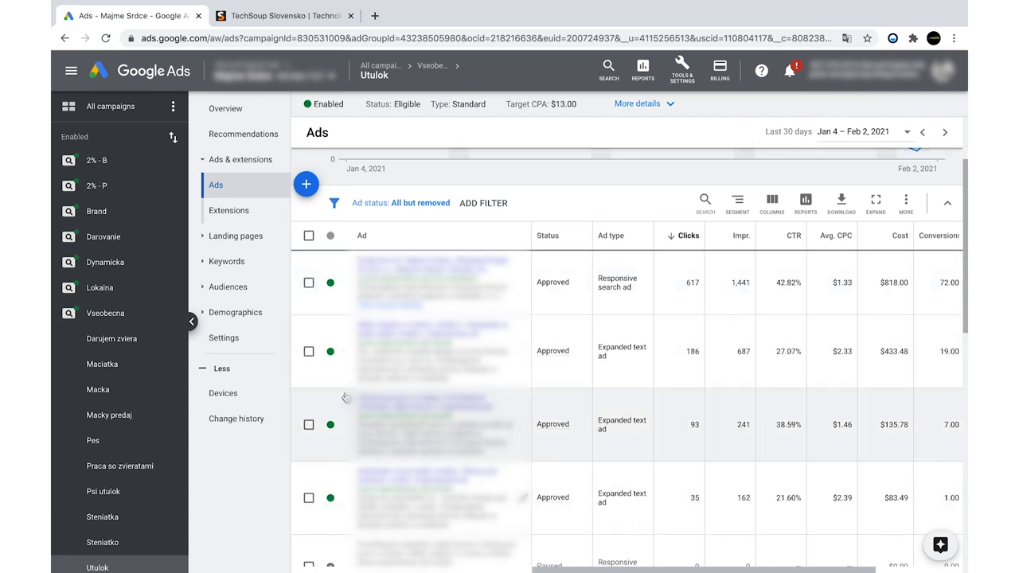
Step: Compare the Utulok ads' conversion performance and pause the enabled expanded text ad with the highest cost per conversion
scroll(745, 400, right, 3)
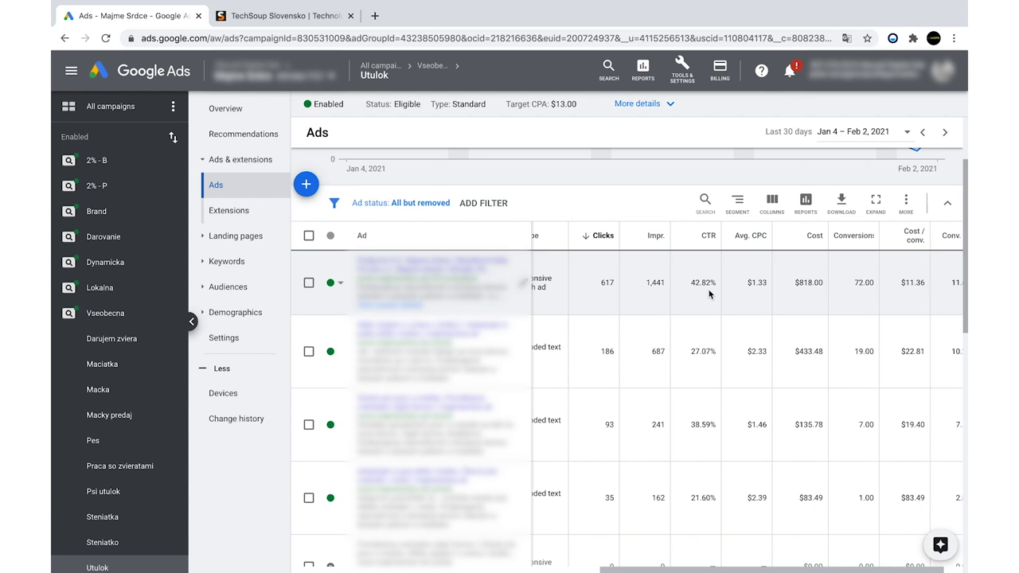
scroll(753, 307, right, 1)
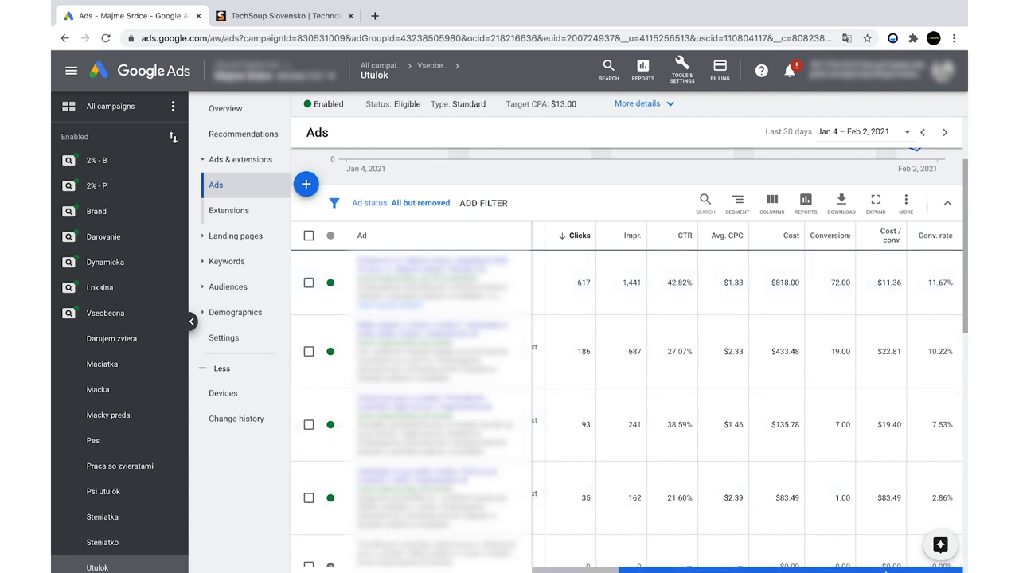
scroll(893, 517, left, 3)
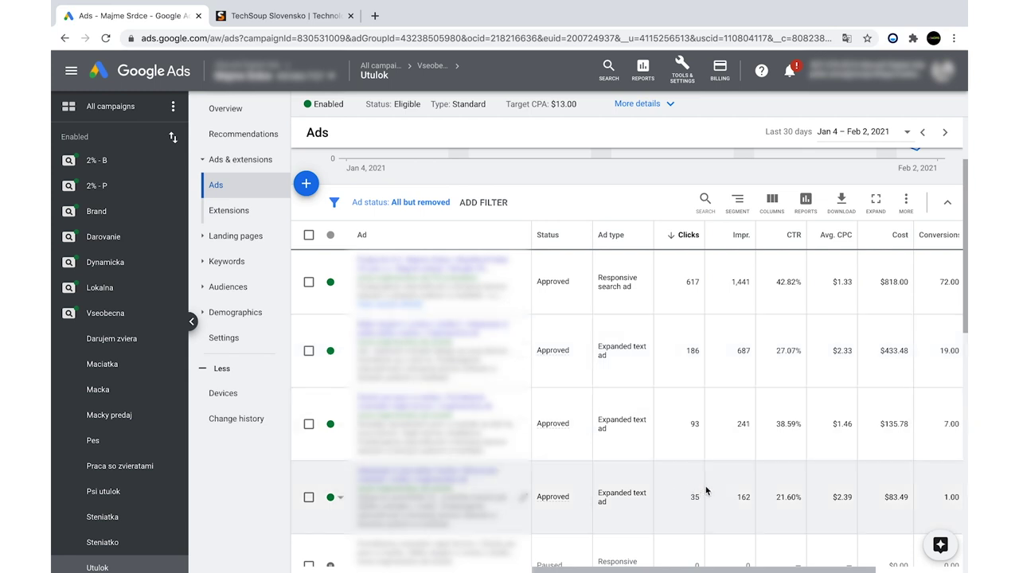
scroll(722, 396, right, 3)
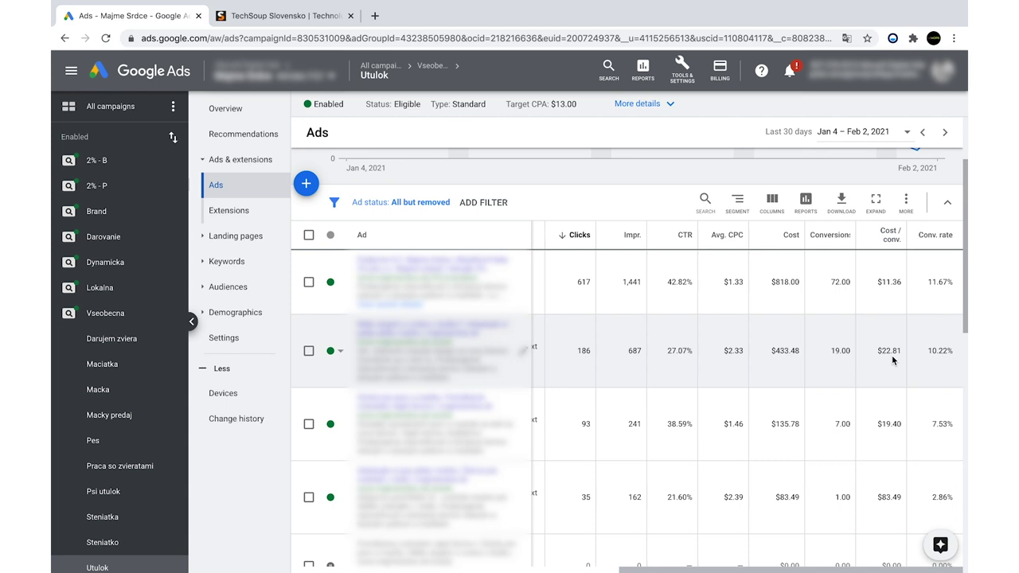
scroll(893, 356, down, 1)
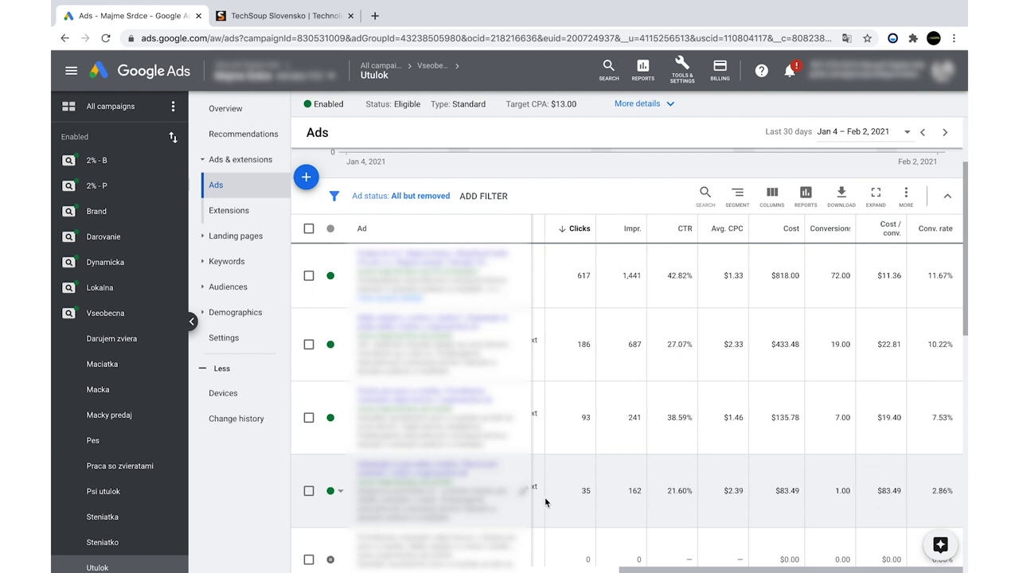
click(337, 491)
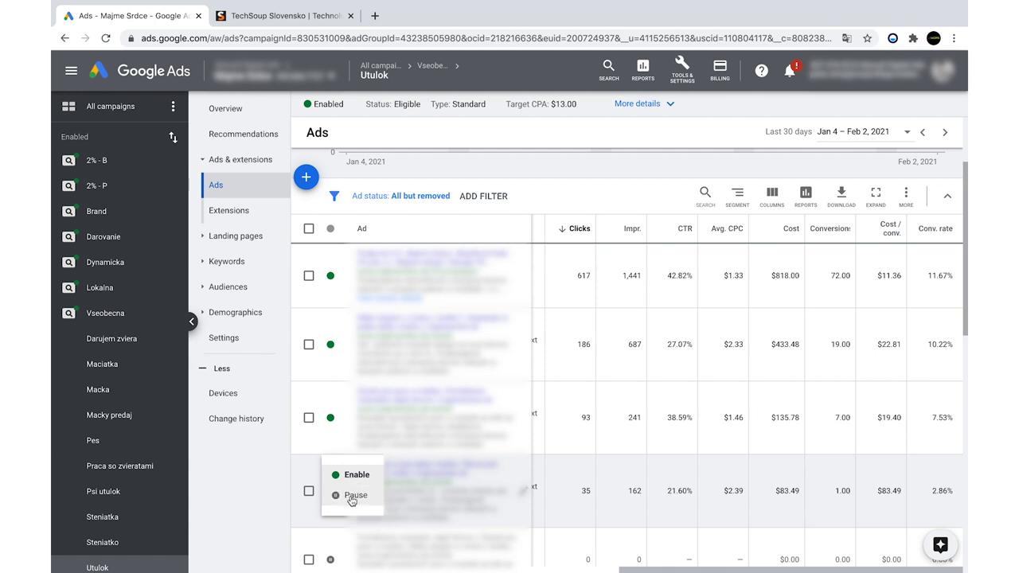
click(352, 497)
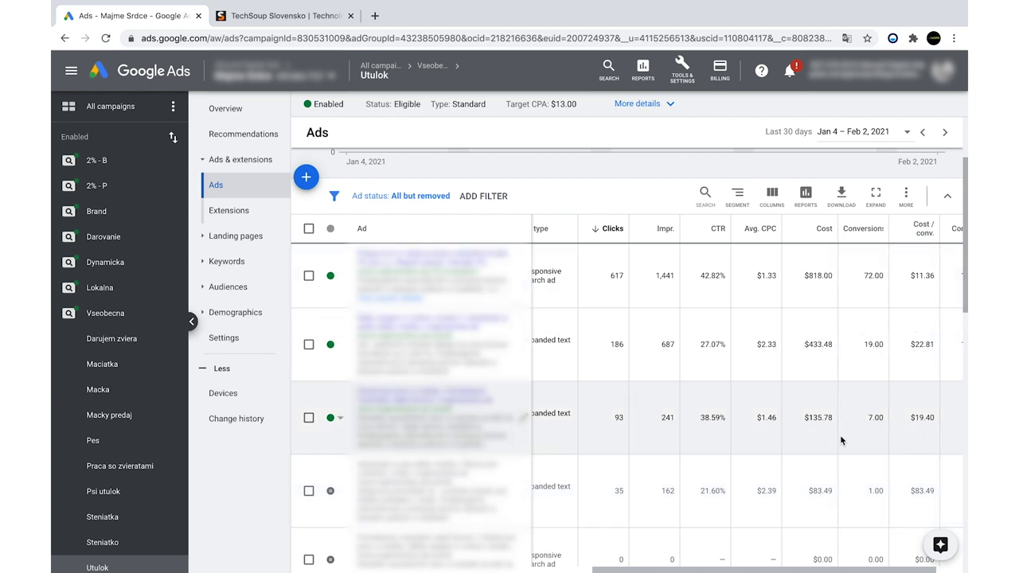
Step: Examine the conversions, cost per conversion and conversion rate of the ads still enabled in the Utulok ad group
scroll(842, 438, right, 2)
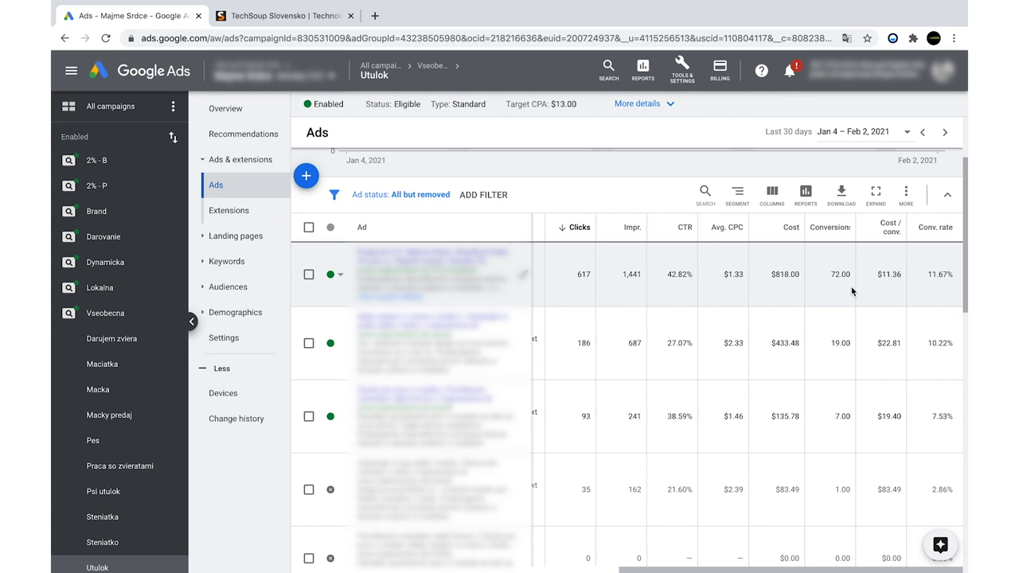
scroll(889, 293, left, 1)
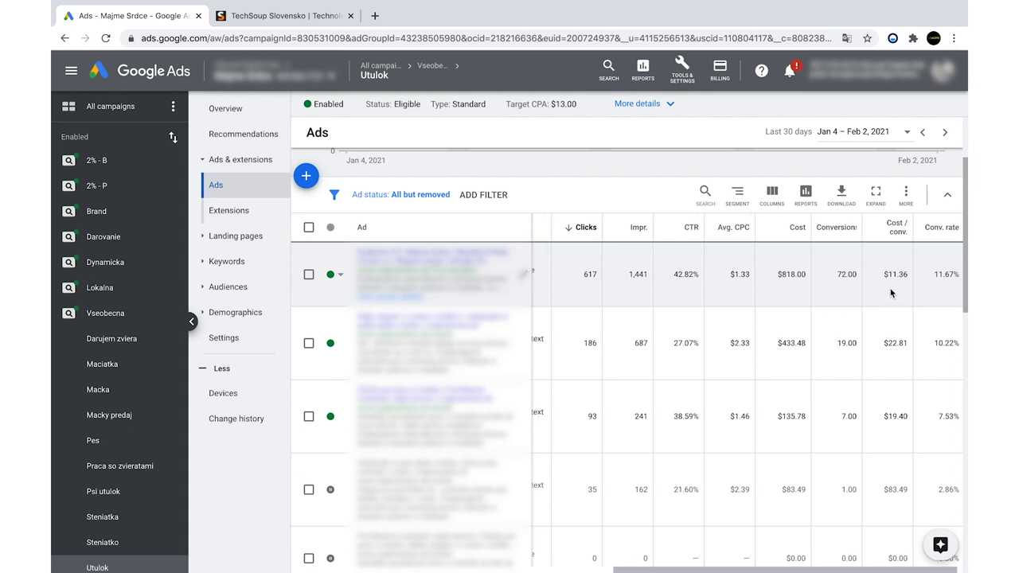